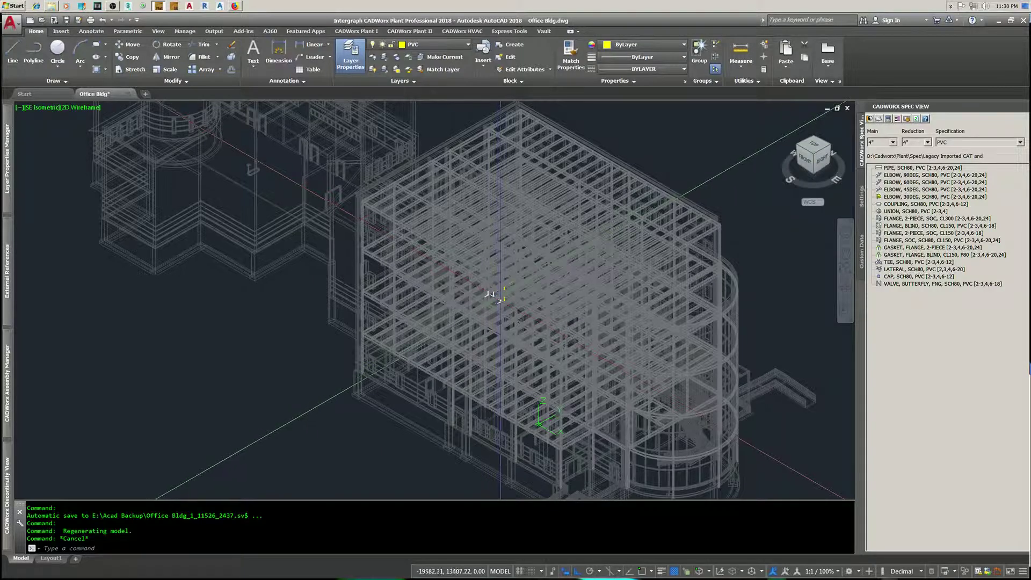
Step: Switch the model to the Front view and zoom in on the magenta and yellow pipe run
{"action": "left_click", "coordinate": [805, 162]}
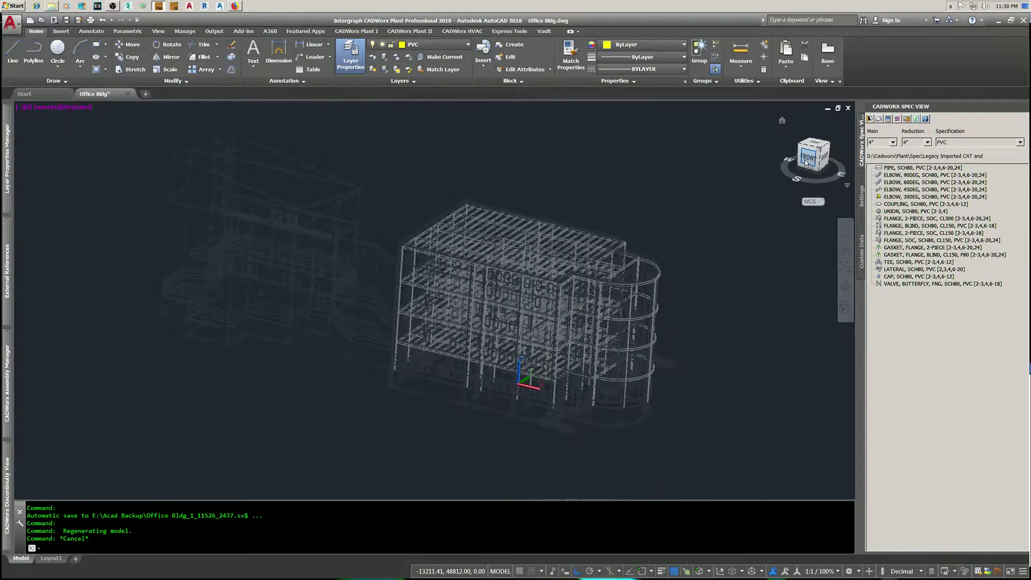
{"action": "scroll", "coordinate": [487, 330], "scroll_direction": "down", "scroll_amount": 5}
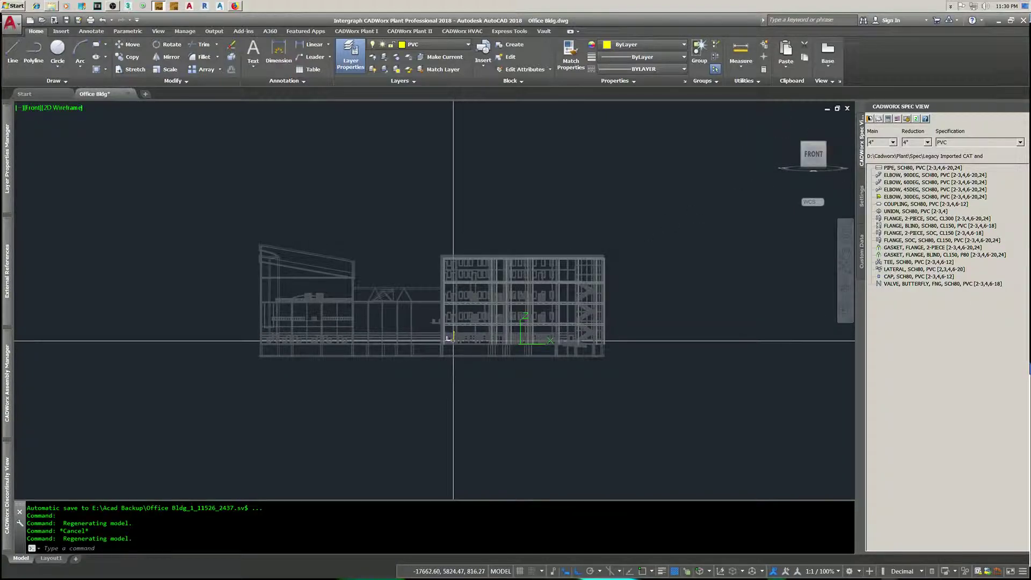
{"action": "scroll", "coordinate": [483, 333], "scroll_direction": "up", "scroll_amount": 3}
{"action": "scroll", "coordinate": [455, 334], "scroll_direction": "up", "scroll_amount": 2}
{"action": "scroll", "coordinate": [455, 334], "scroll_direction": "up", "scroll_amount": 3}
{"action": "scroll", "coordinate": [468, 327], "scroll_direction": "up", "scroll_amount": 1}
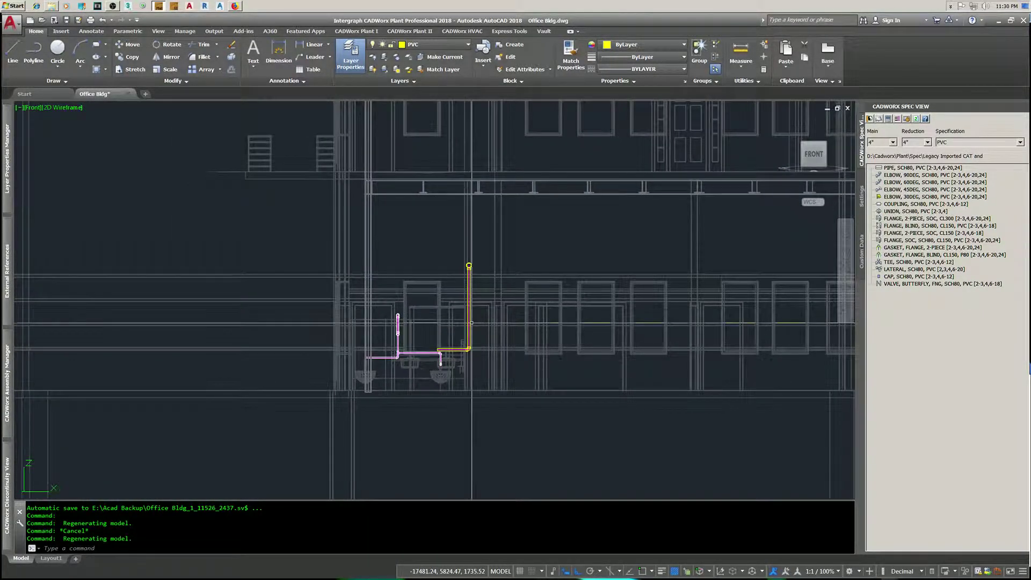
{"action": "scroll", "coordinate": [472, 323], "scroll_direction": "up", "scroll_amount": 2}
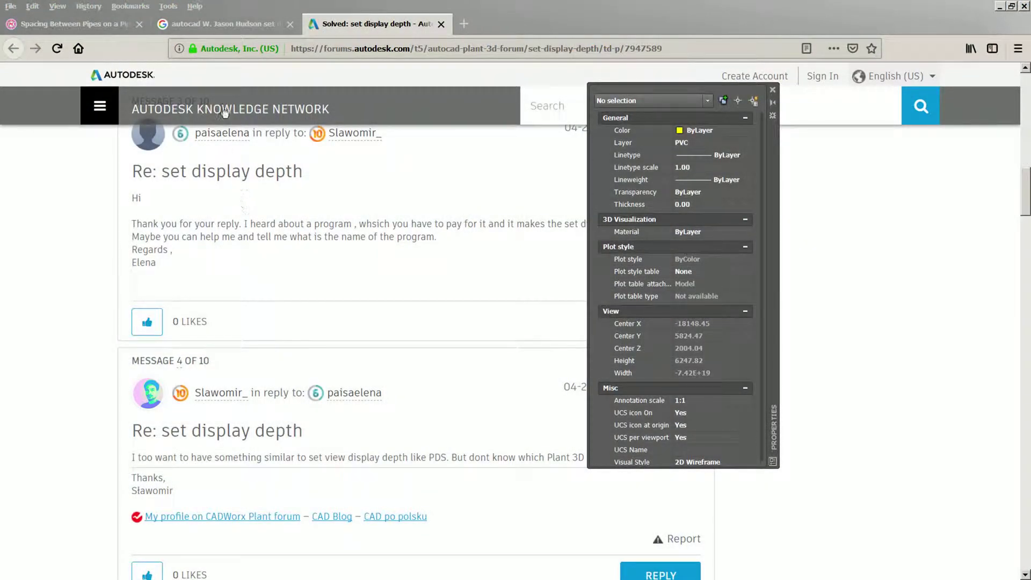
Step: Check the Google results, then scroll the 'Solved: set display depth' thread to its LISP section-view code
{"action": "left_click", "coordinate": [216, 28]}
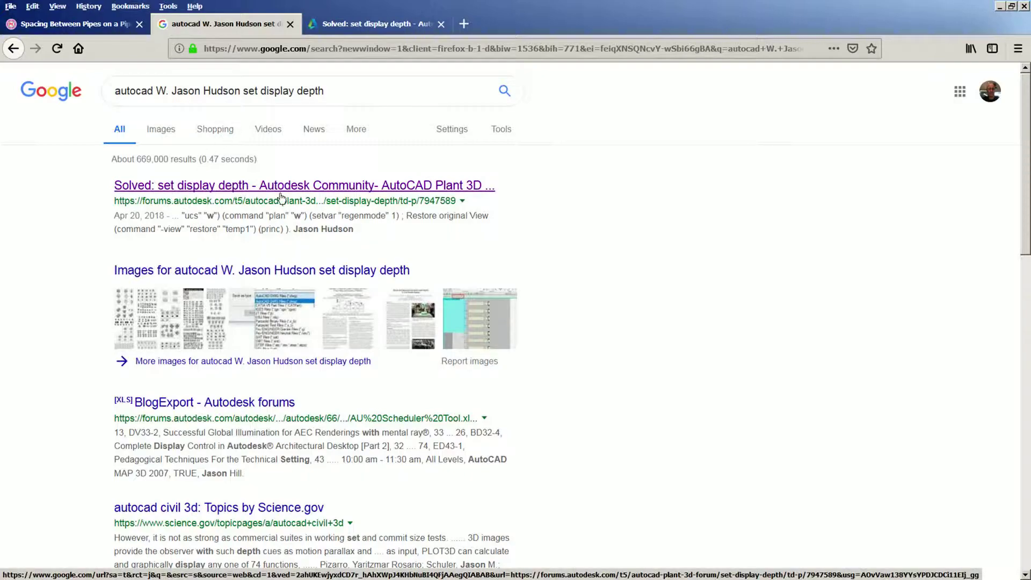
{"action": "left_click", "coordinate": [369, 24]}
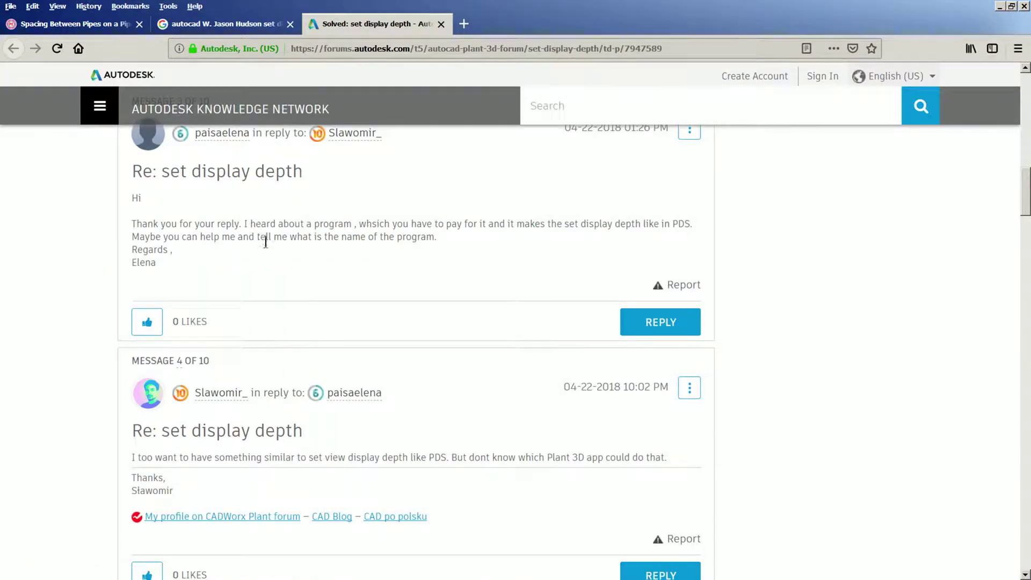
{"action": "scroll", "coordinate": [268, 243], "scroll_direction": "down", "scroll_amount": 5}
{"action": "scroll", "coordinate": [301, 274], "scroll_direction": "down", "scroll_amount": 5}
{"action": "scroll", "coordinate": [307, 265], "scroll_direction": "down", "scroll_amount": 4}
{"action": "scroll", "coordinate": [307, 259], "scroll_direction": "down", "scroll_amount": 5}
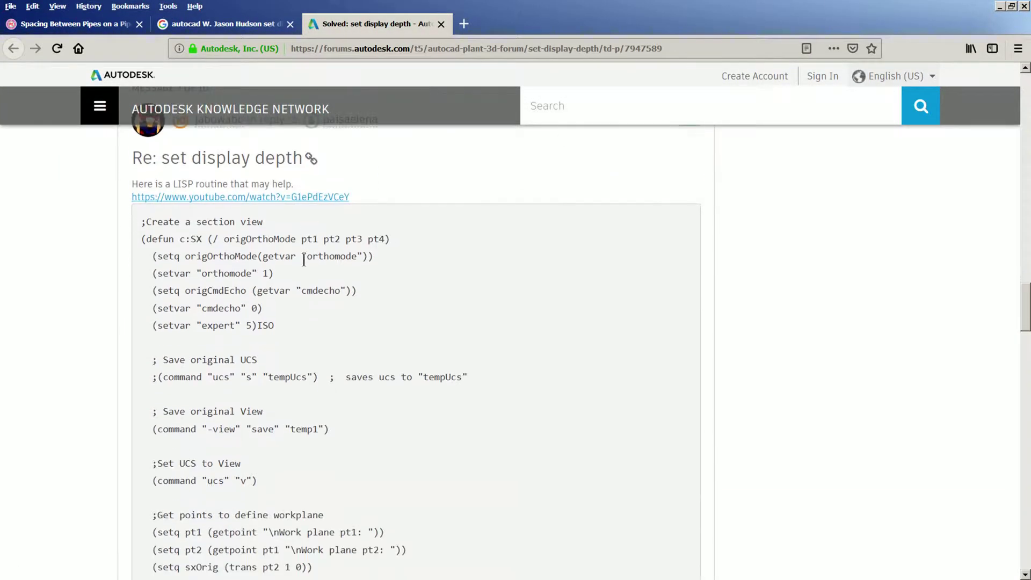
{"action": "scroll", "coordinate": [173, 231], "scroll_direction": "down", "scroll_amount": 1}
{"action": "scroll", "coordinate": [190, 239], "scroll_direction": "up", "scroll_amount": 1}
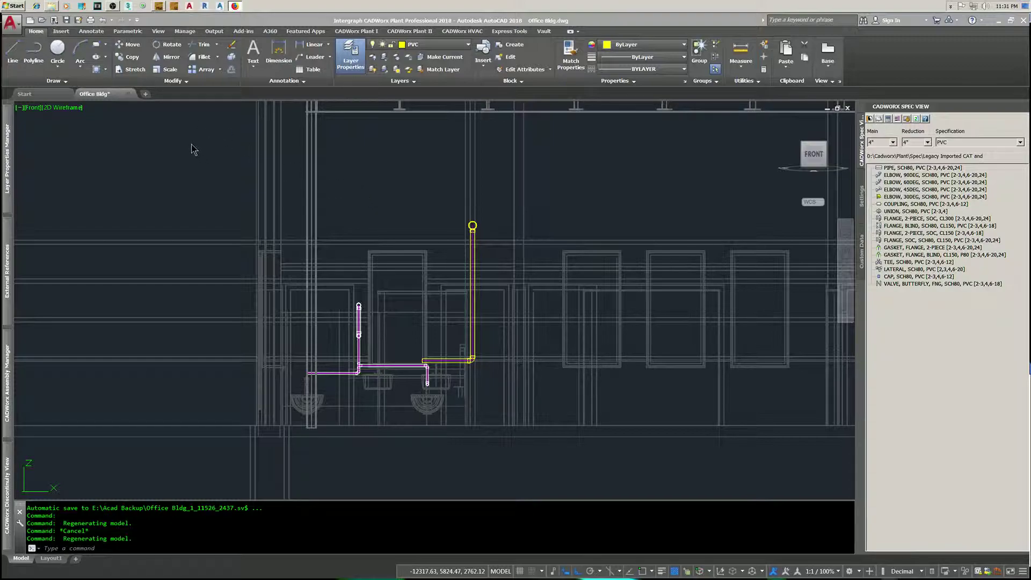
{"action": "left_click", "coordinate": [185, 31]}
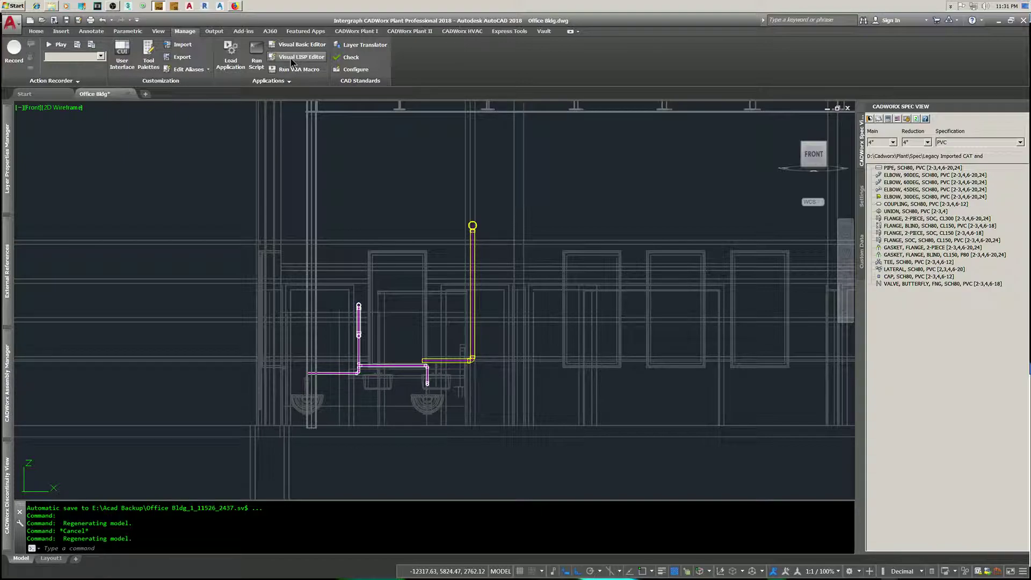
{"action": "left_click", "coordinate": [290, 57]}
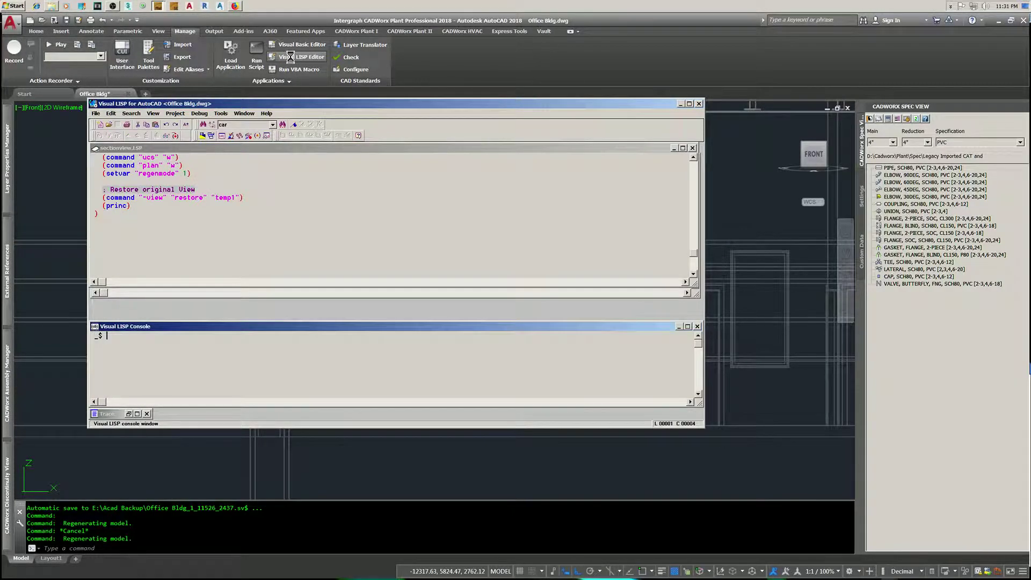
{"action": "left_click_drag", "start_coordinate": [694, 254], "coordinate": [694, 161]}
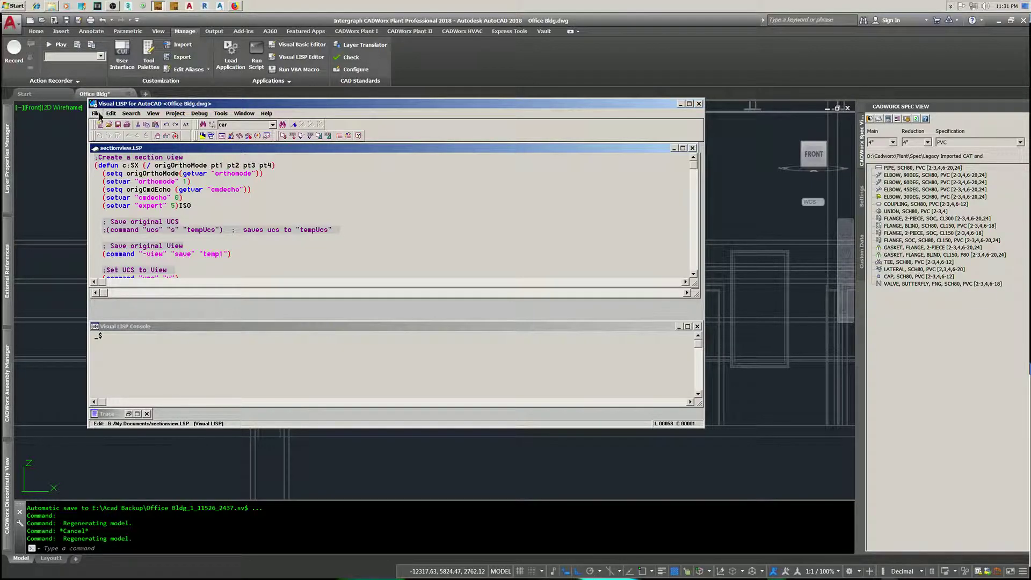
{"action": "left_click", "coordinate": [699, 104]}
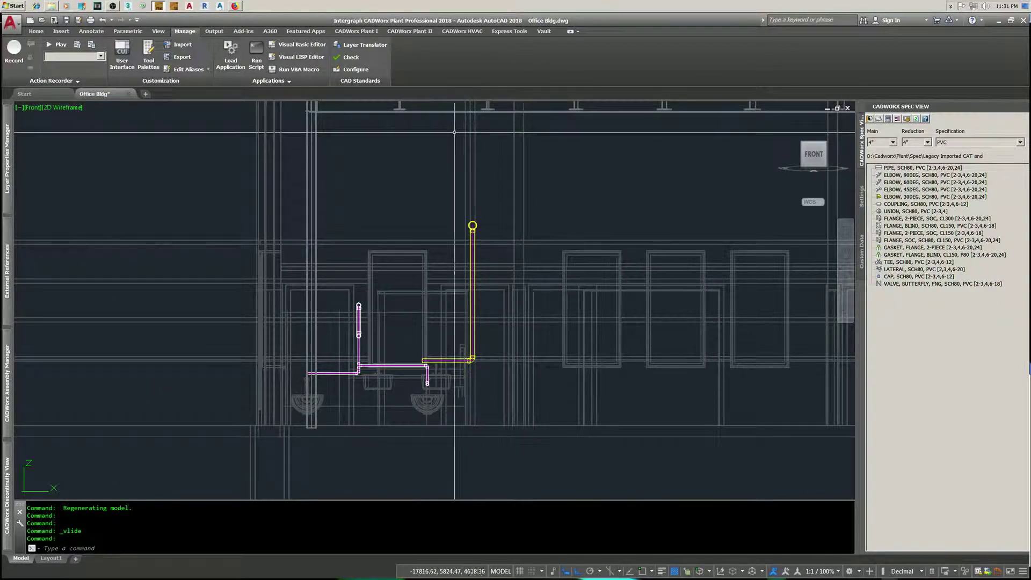
Step: In Load Application, confirm the Startup Suite lists Clipview.LSP and sectionview.LSP
{"action": "left_click", "coordinate": [231, 63]}
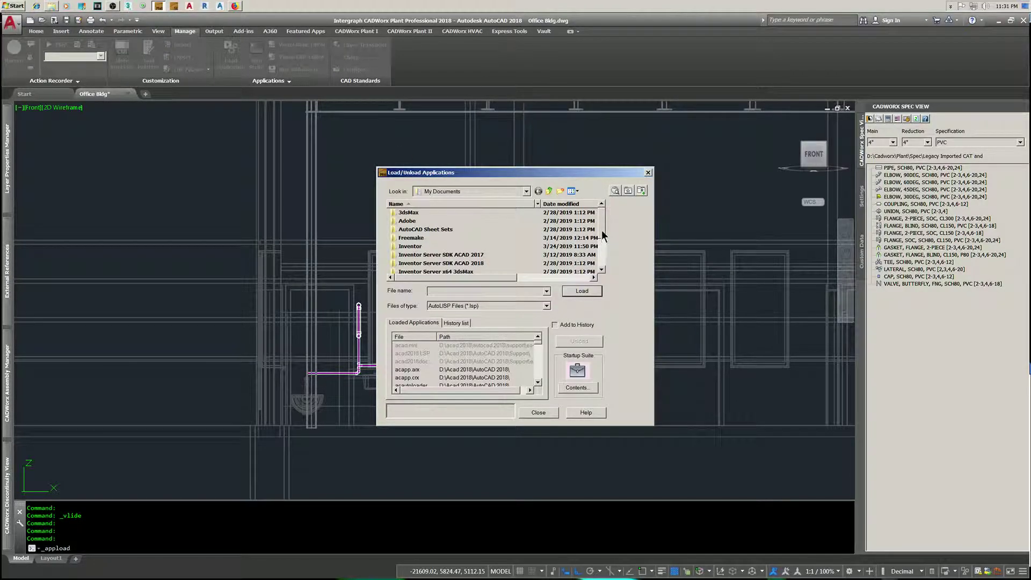
{"action": "scroll", "coordinate": [602, 230], "scroll_direction": "down", "scroll_amount": 2}
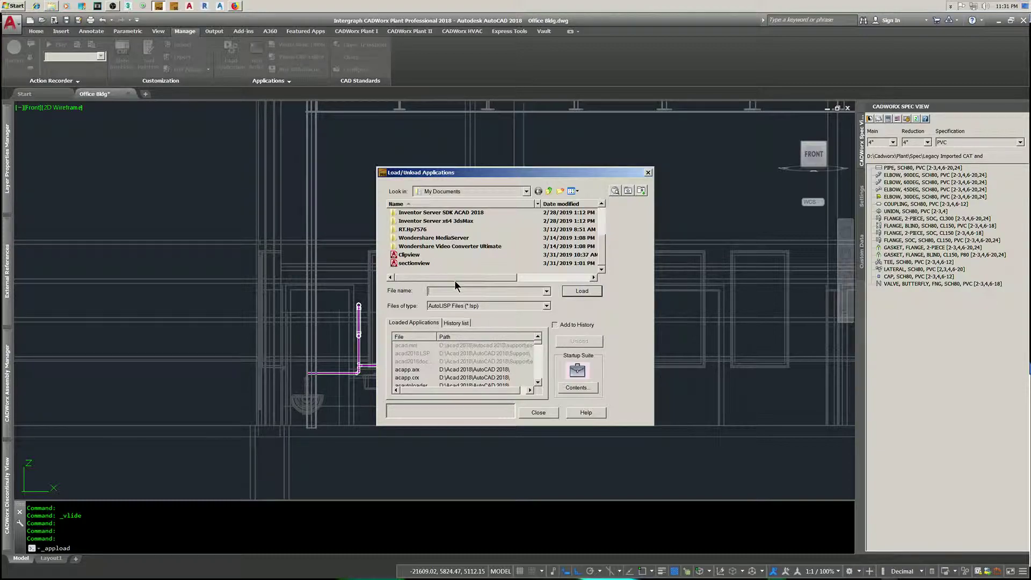
{"action": "left_click", "coordinate": [579, 388]}
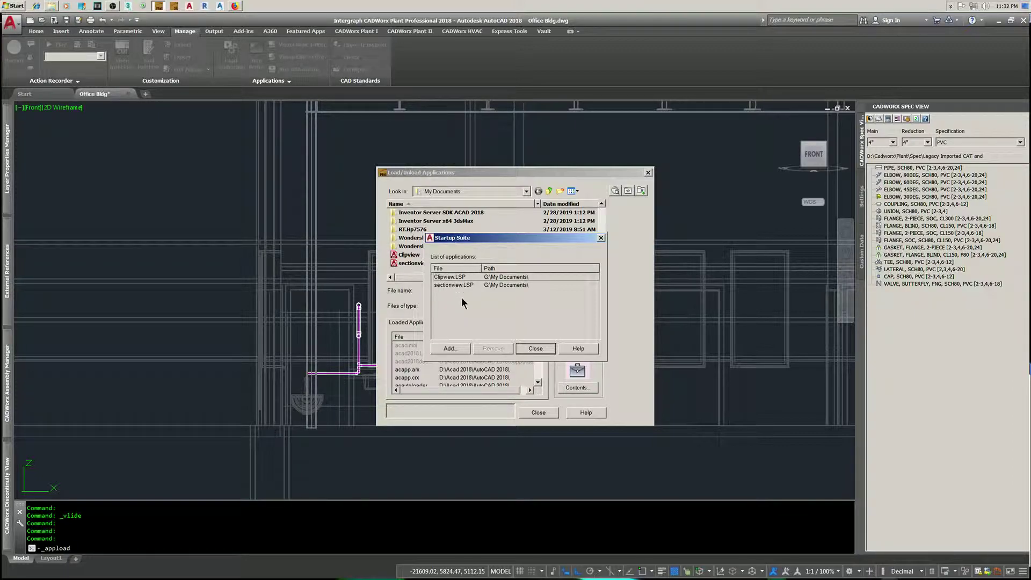
{"action": "left_click", "coordinate": [529, 349]}
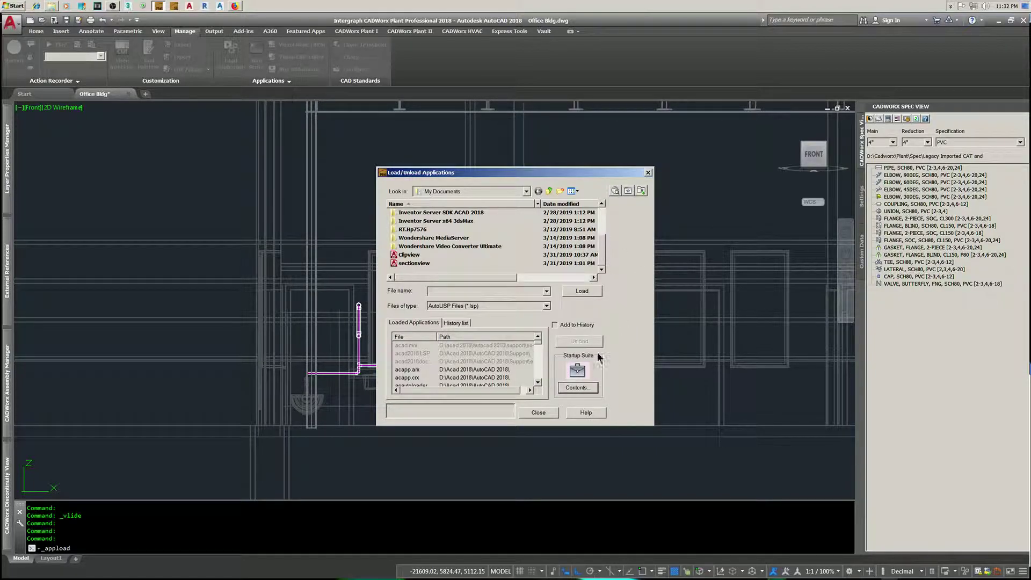
Step: Close the application loader and frame the piping above the toilets in plan
{"action": "left_click", "coordinate": [538, 412]}
{"action": "scroll", "coordinate": [518, 437], "scroll_direction": "down", "scroll_amount": 1}
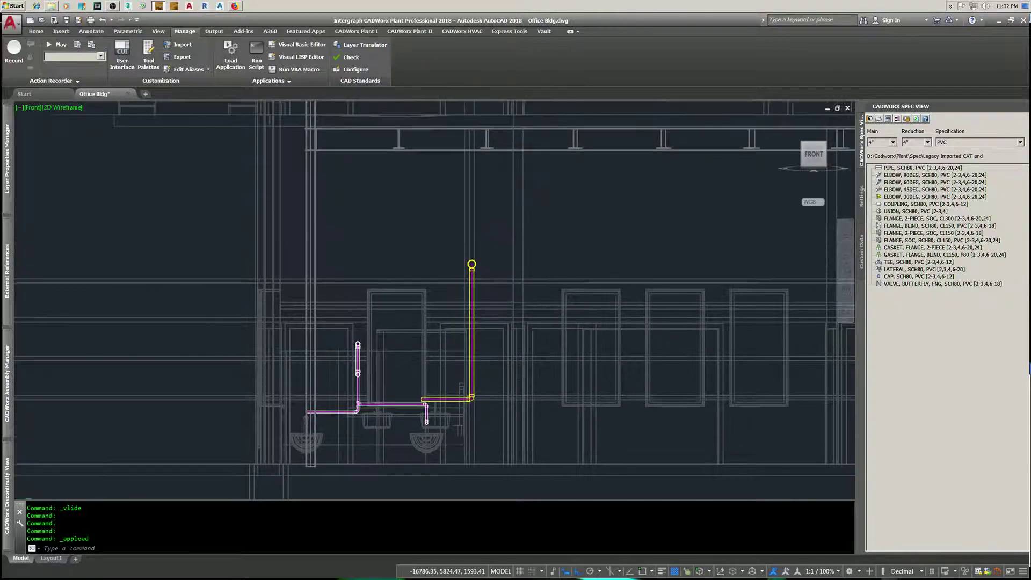
{"action": "scroll", "coordinate": [518, 437], "scroll_direction": "down", "scroll_amount": 2}
{"action": "middle_click_drag", "start_coordinate": [516, 355], "coordinate": [513, 369]}
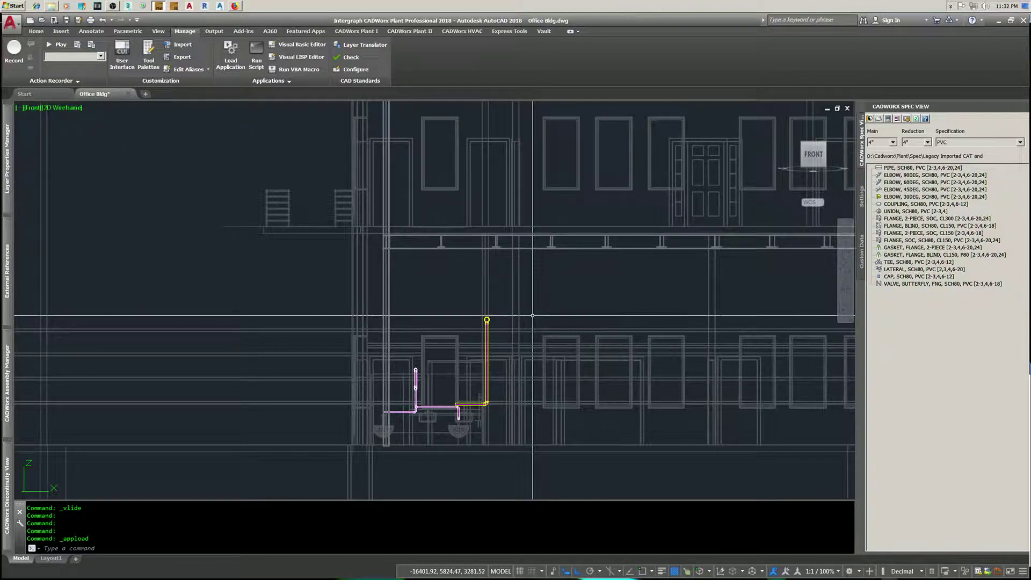
Step: Run SX, picking two work plane points, then section start and end points around the piping
{"action": "type", "text": "sx"}
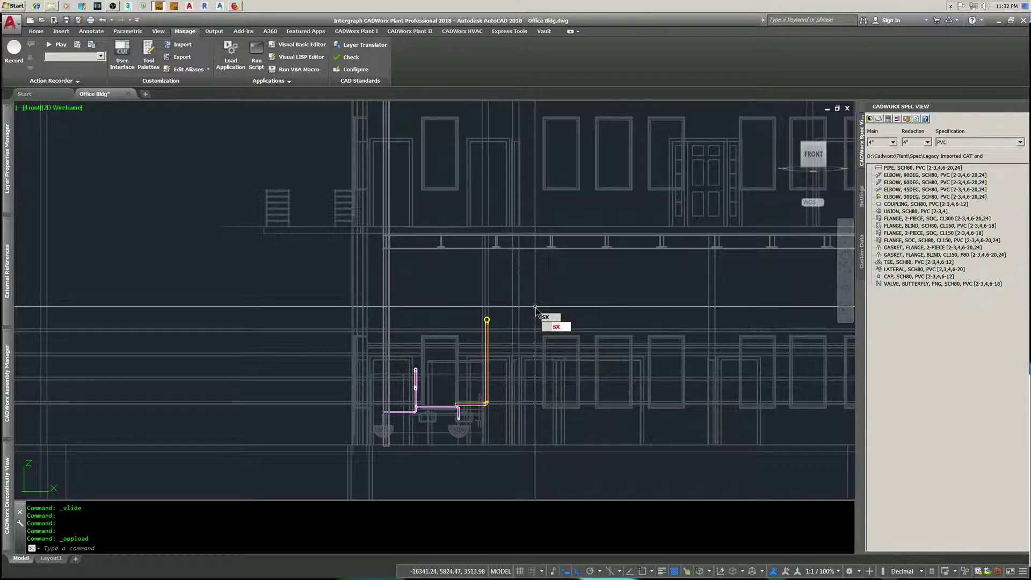
{"action": "key", "text": "Return"}
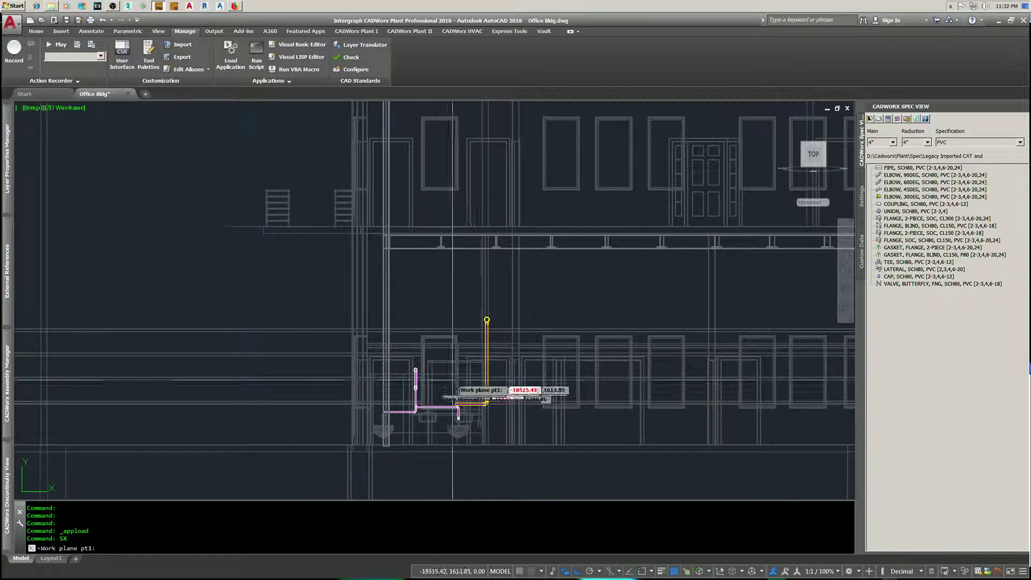
{"action": "left_click", "coordinate": [345, 435]}
{"action": "left_click", "coordinate": [535, 438]}
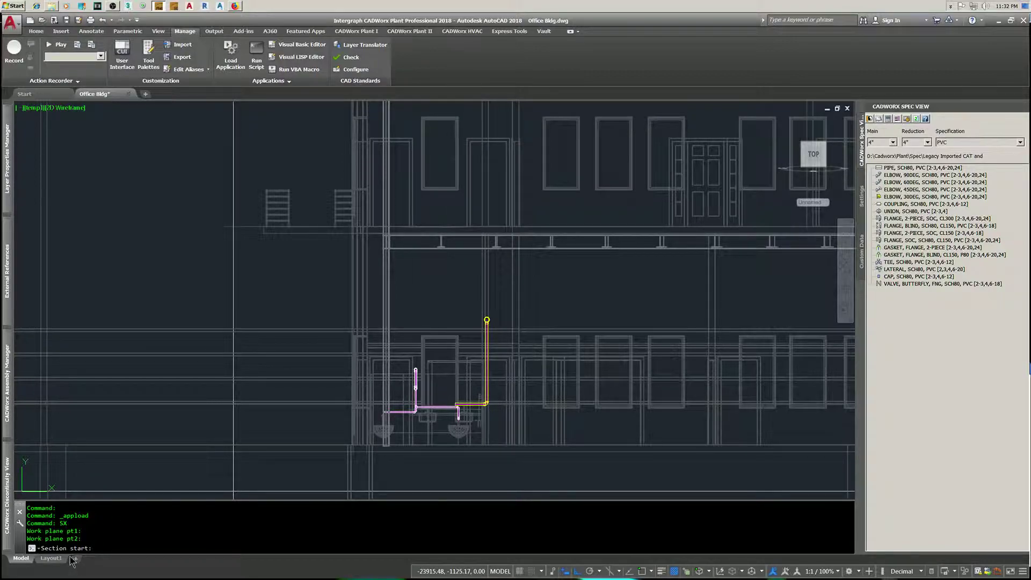
{"action": "left_click", "coordinate": [475, 316]}
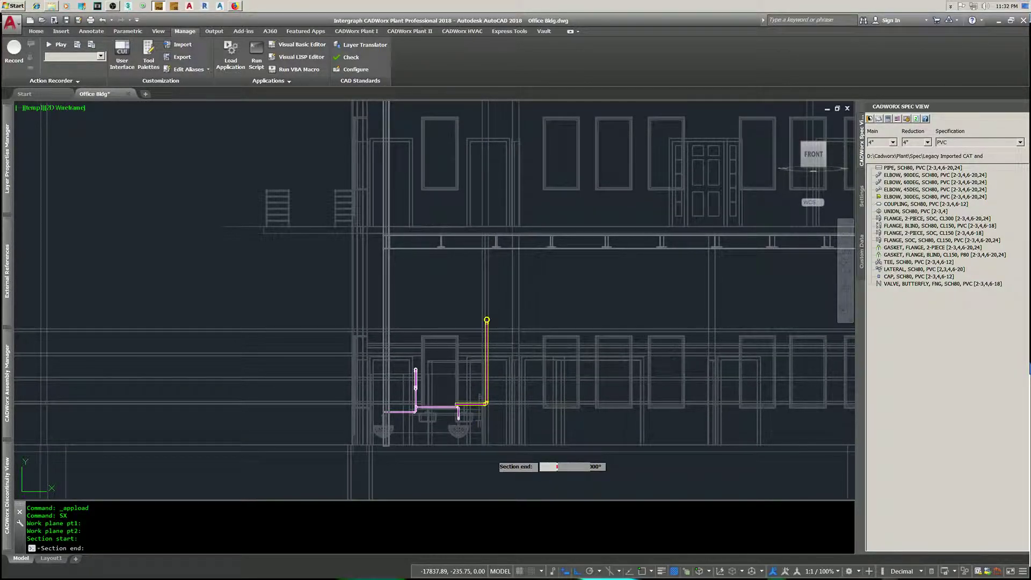
{"action": "left_click", "coordinate": [493, 455]}
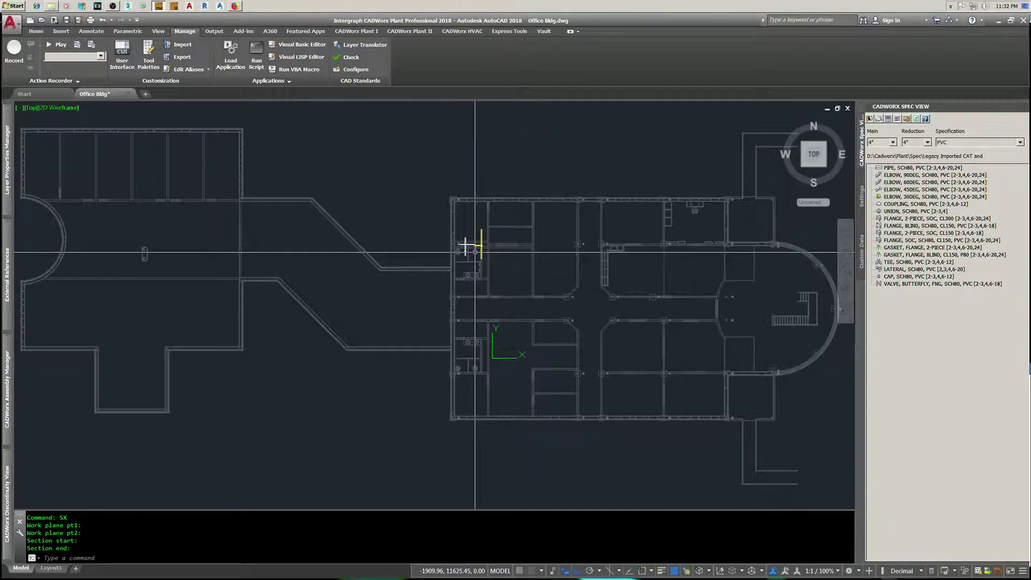
Step: Zoom and pan to centre the magenta and yellow piping in the decluttered plan
{"action": "scroll", "coordinate": [477, 251], "scroll_direction": "up", "scroll_amount": 4}
{"action": "scroll", "coordinate": [476, 239], "scroll_direction": "up", "scroll_amount": 4}
{"action": "middle_click_drag", "start_coordinate": [475, 237], "coordinate": [468, 261]}
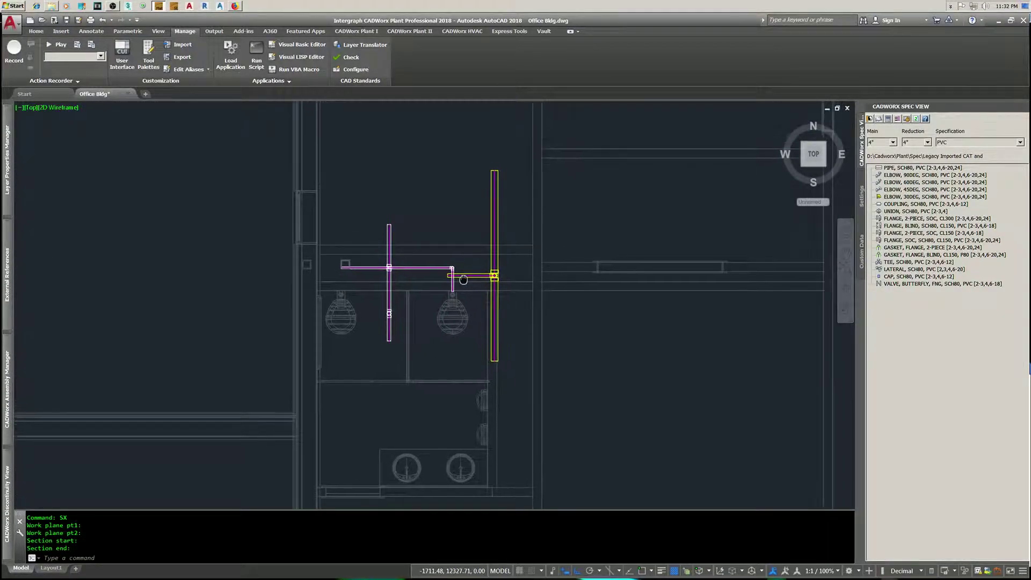
{"action": "scroll", "coordinate": [461, 274], "scroll_direction": "up", "scroll_amount": 2}
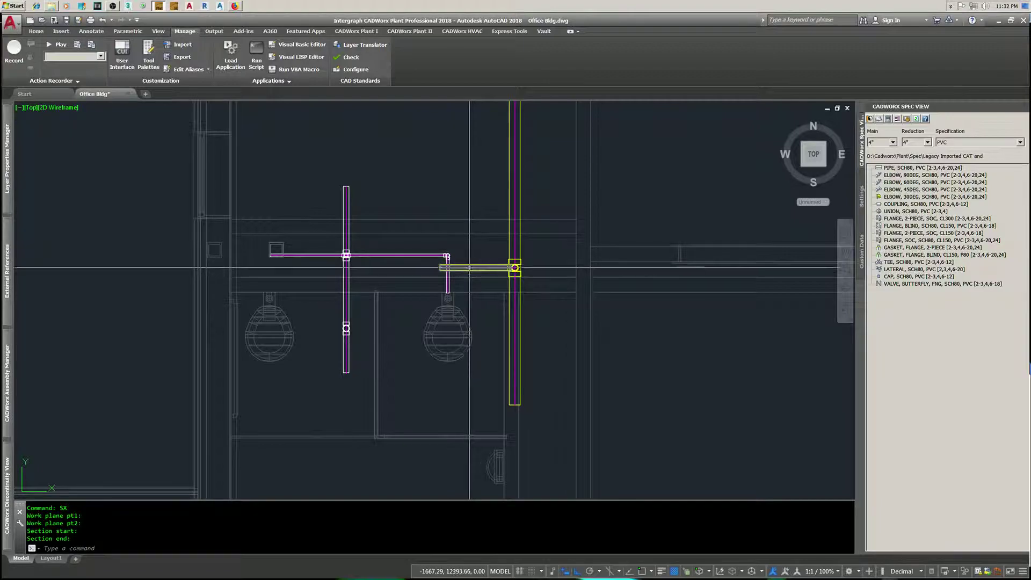
{"action": "middle_click_drag", "start_coordinate": [451, 292], "coordinate": [453, 306]}
{"action": "scroll", "coordinate": [457, 317], "scroll_direction": "down", "scroll_amount": 2}
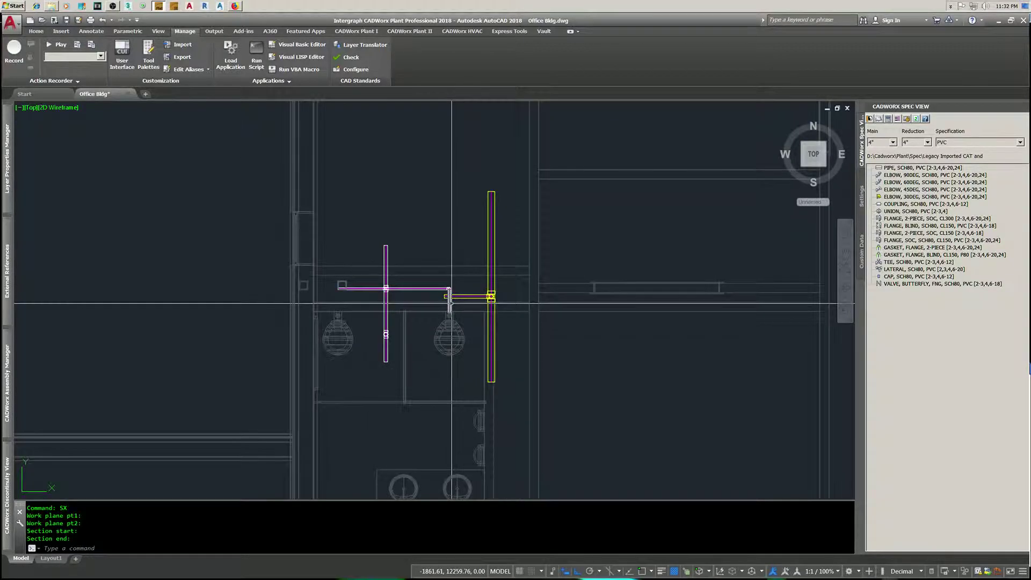
{"action": "middle_click_drag", "start_coordinate": [398, 289], "coordinate": [377, 285]}
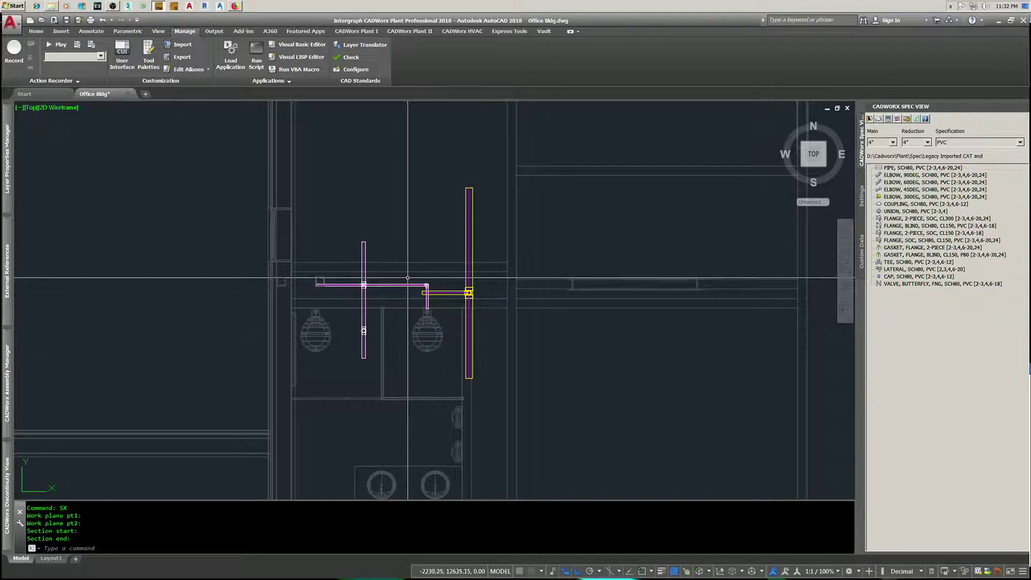
Step: Start MOVE (V) and select the yellow riser, junction fittings and horizontal branch
{"action": "type", "text": "v"}
{"action": "key", "text": "Return"}
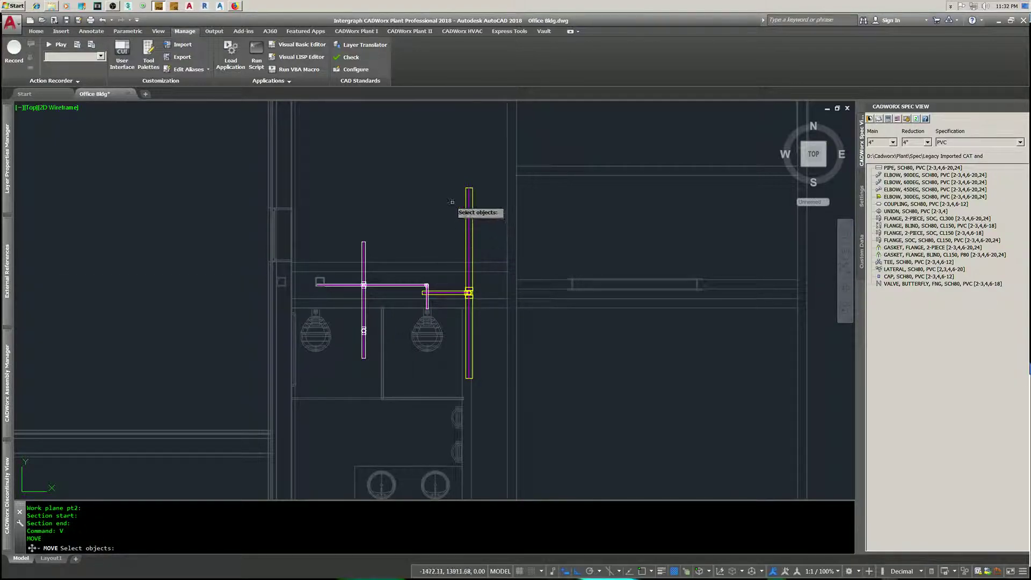
{"action": "mouse_move", "coordinate": [442, 177]}
{"action": "left_mouse_down"}
{"action": "mouse_move", "coordinate": [491, 335]}
{"action": "mouse_move", "coordinate": [461, 292]}
{"action": "left_mouse_up"}
{"action": "scroll", "coordinate": [462, 280], "scroll_direction": "up", "scroll_amount": 4}
{"action": "left_click_drag", "start_coordinate": [490, 255], "coordinate": [462, 253]}
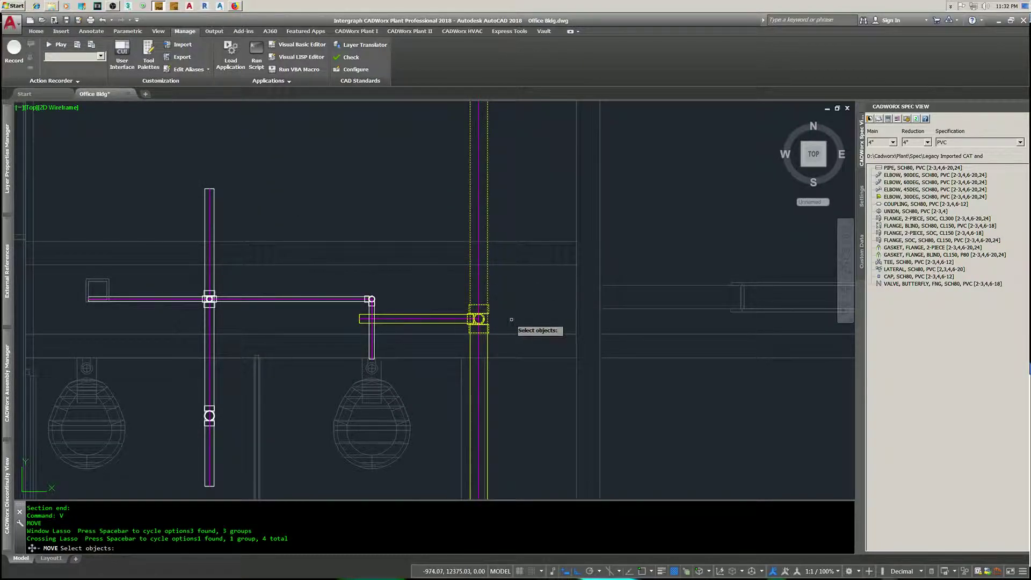
{"action": "left_click_drag", "start_coordinate": [510, 320], "coordinate": [446, 306]}
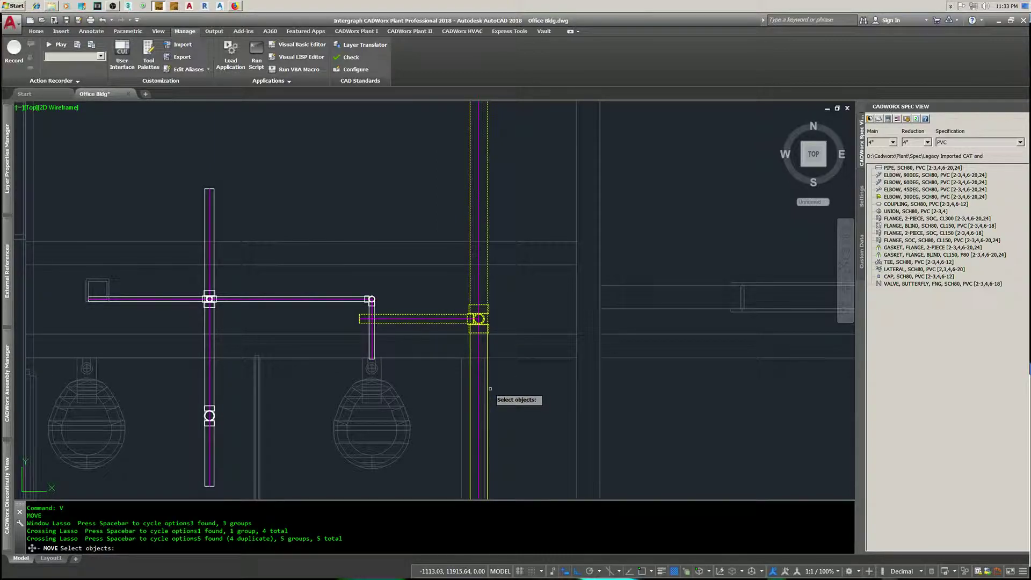
{"action": "left_click", "coordinate": [489, 392]}
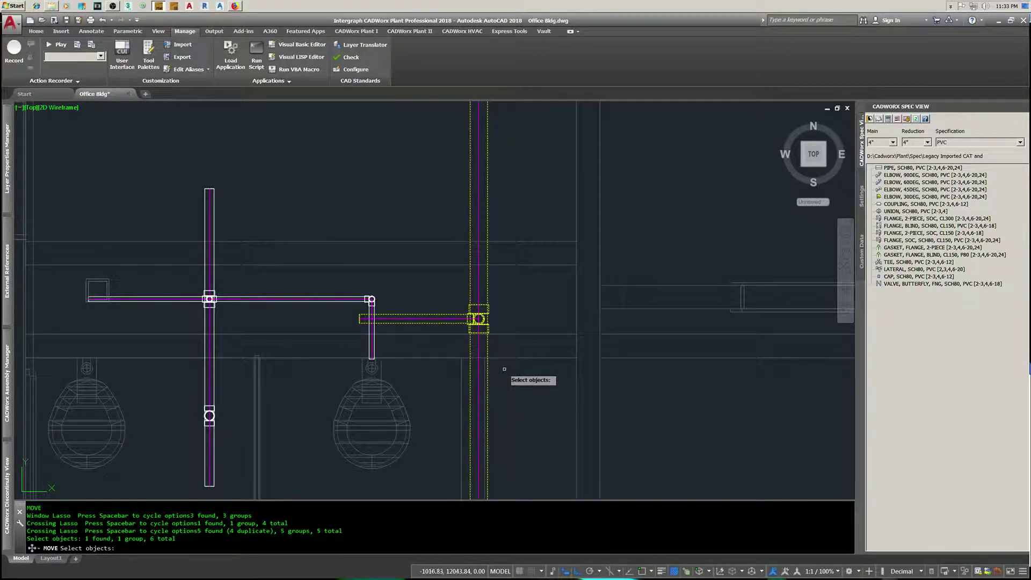
{"action": "key", "text": "Return"}
Step: Shift the selected yellow piping east from the riser base point, clear of the magenta pipes
{"action": "left_click", "coordinate": [522, 322]}
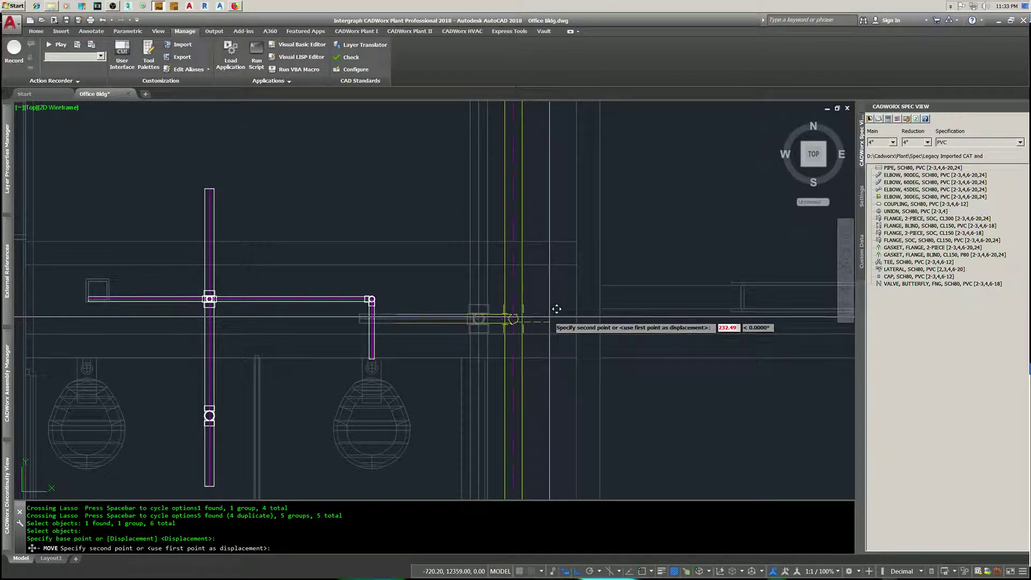
{"action": "left_click", "coordinate": [554, 314]}
{"action": "scroll", "coordinate": [518, 322], "scroll_direction": "down", "scroll_amount": 2}
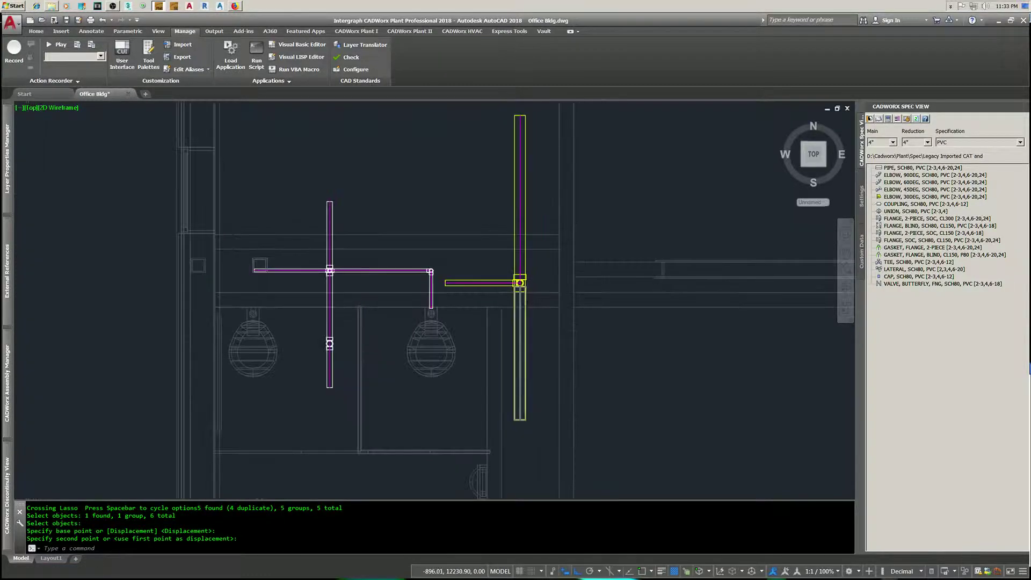
{"action": "scroll", "coordinate": [517, 322], "scroll_direction": "down", "scroll_amount": 2}
{"action": "middle_click_drag", "start_coordinate": [518, 362], "coordinate": [518, 339]}
{"action": "type", "text": "E"}
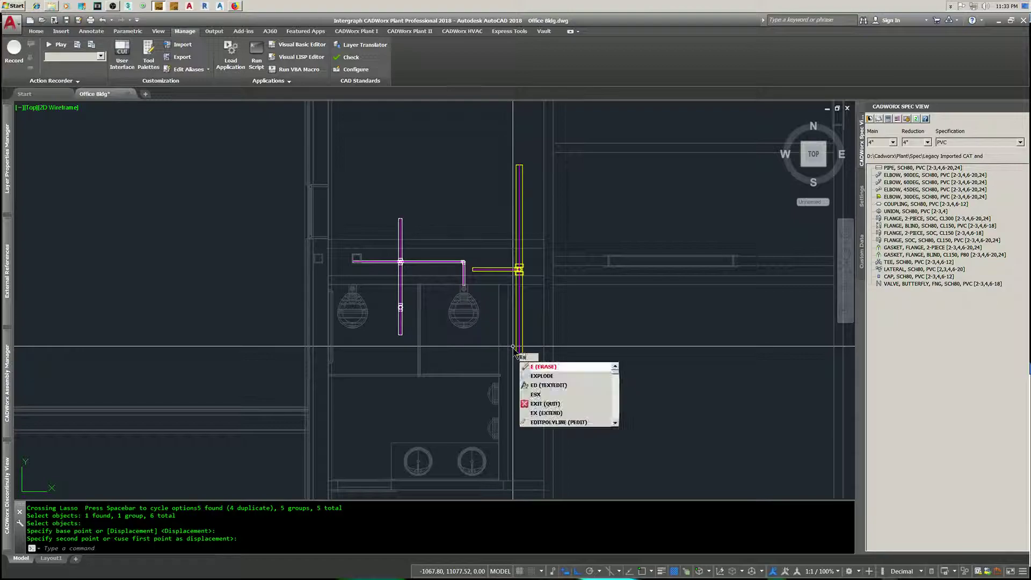
Step: End the section with ESX, return to Top view, zoom extents, then zoom in on the piping
{"action": "type", "text": "sx"}
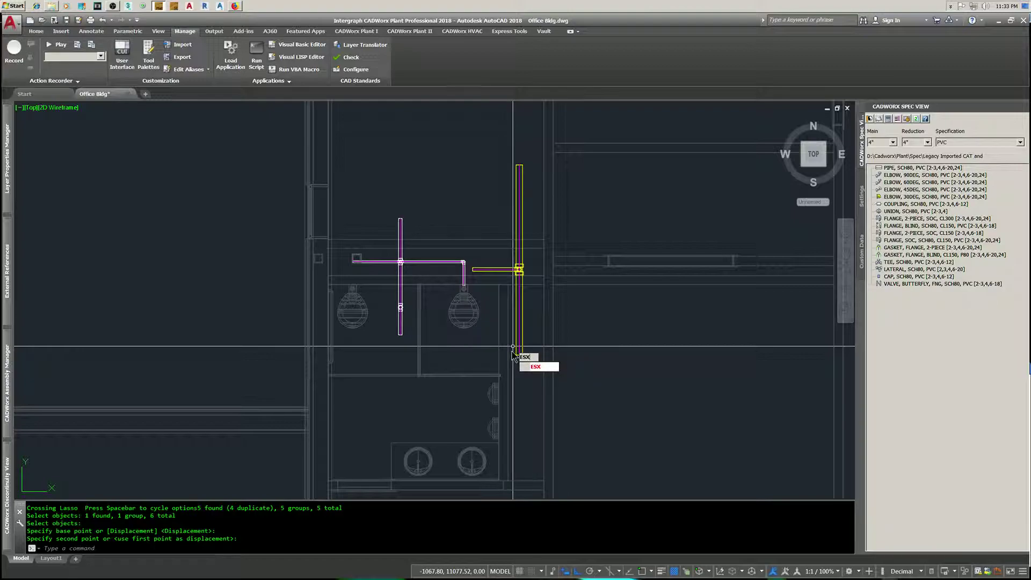
{"action": "key", "text": "Return"}
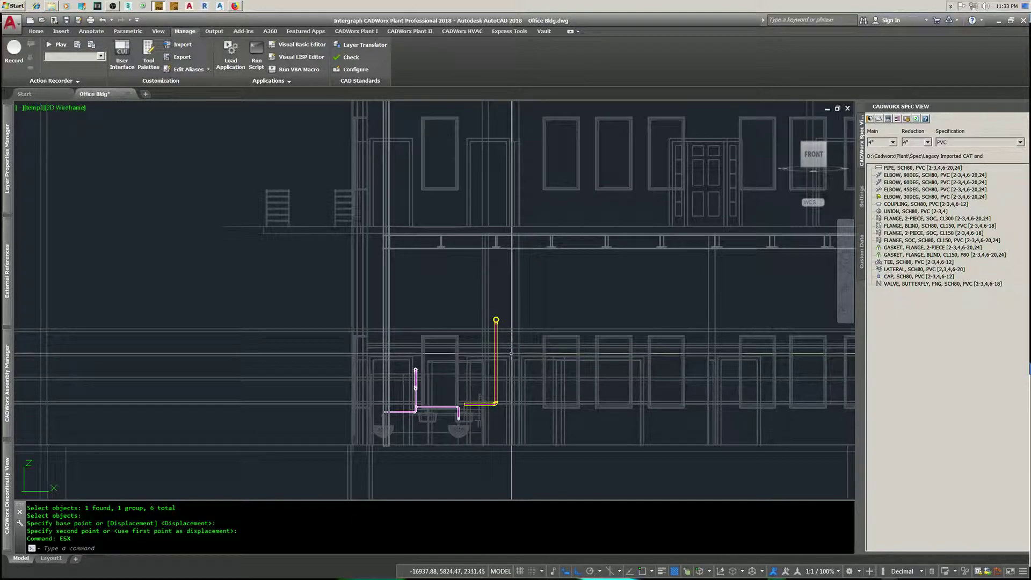
{"action": "mouse_move", "coordinate": [813, 154]}
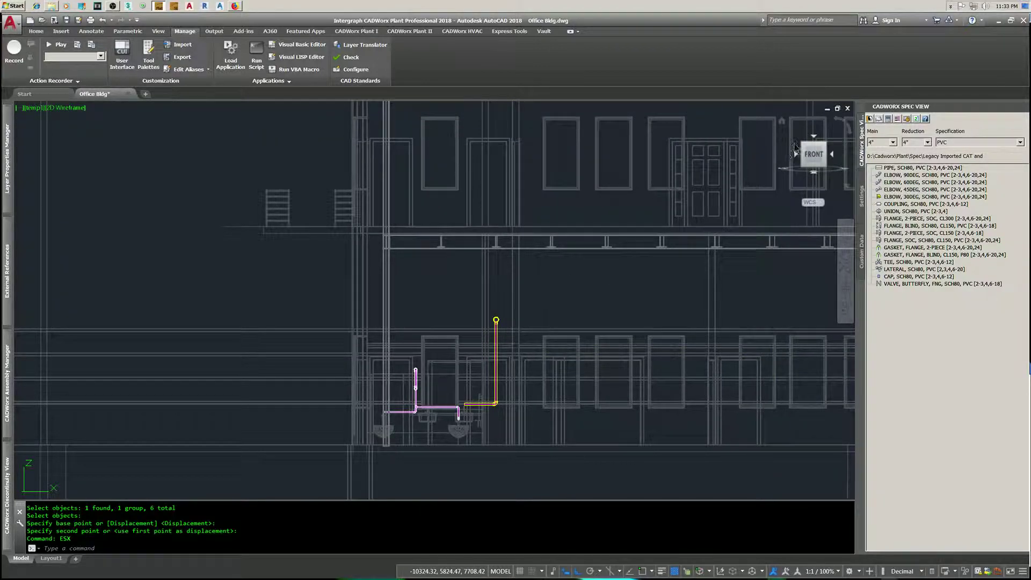
{"action": "left_click", "coordinate": [815, 138]}
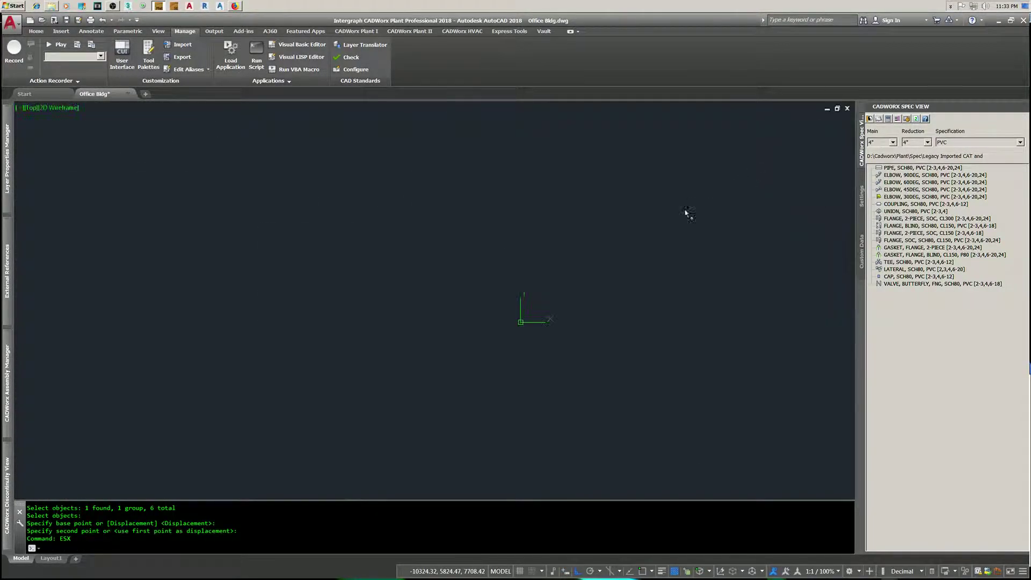
{"action": "middle_click", "coordinate": [534, 329]}
{"action": "scroll", "coordinate": [450, 295], "scroll_direction": "up", "scroll_amount": 3}
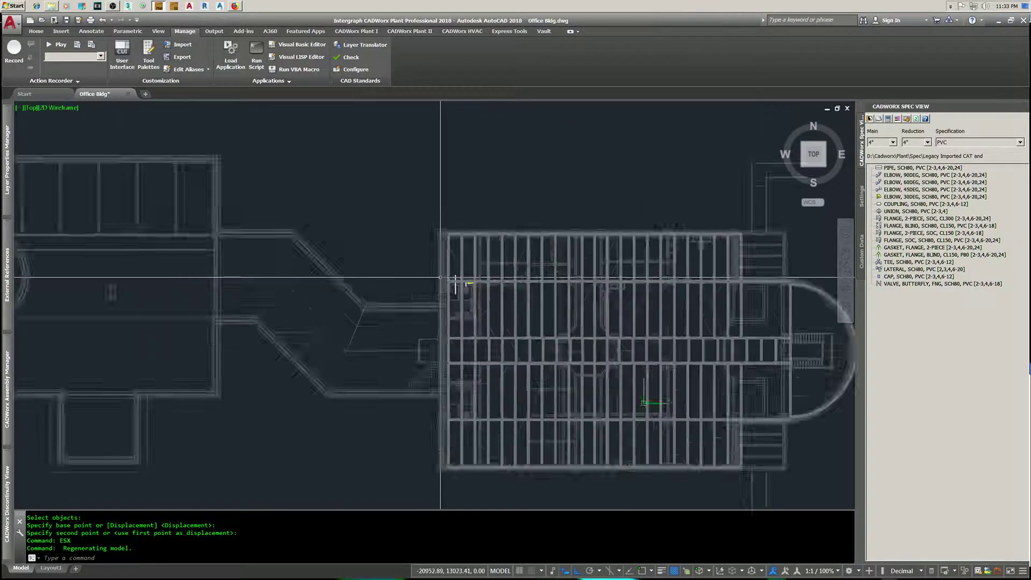
{"action": "scroll", "coordinate": [472, 300], "scroll_direction": "up", "scroll_amount": 2}
{"action": "scroll", "coordinate": [476, 297], "scroll_direction": "up", "scroll_amount": 4}
{"action": "scroll", "coordinate": [476, 300], "scroll_direction": "up", "scroll_amount": 2}
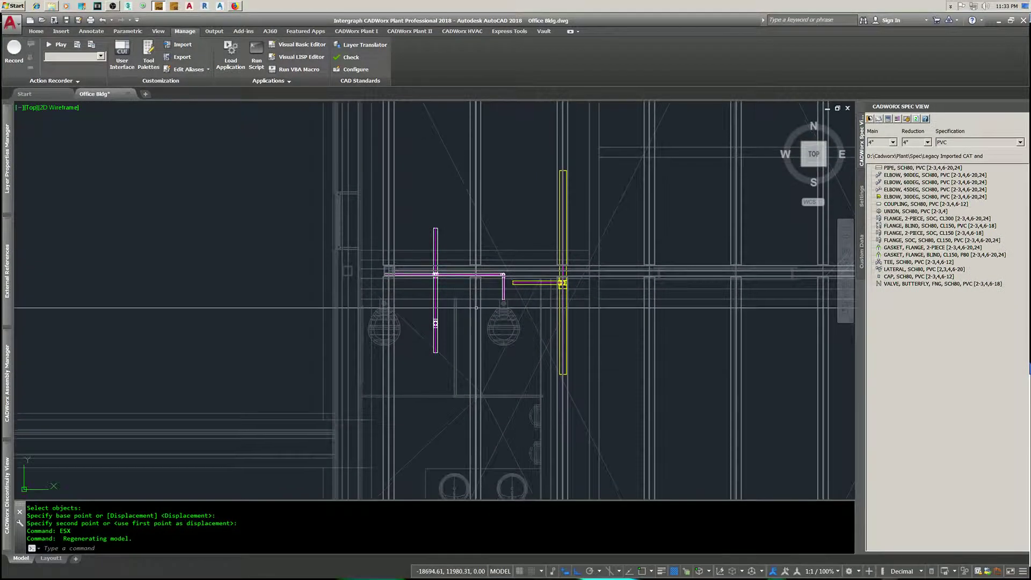
Step: Run SX again, picking two work plane points and the section start across the toilet piping
{"action": "type", "text": "sx"}
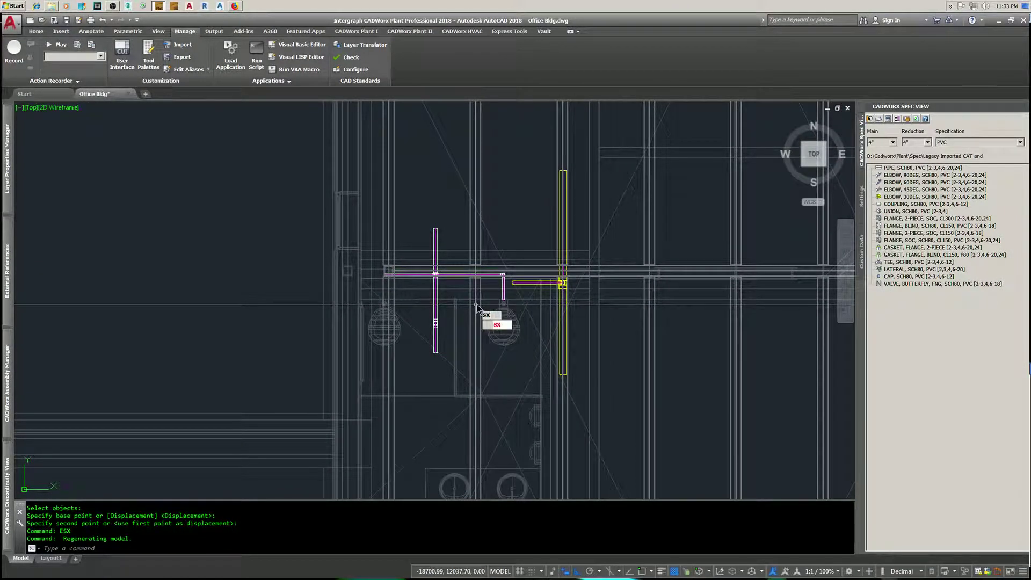
{"action": "key", "text": "Return"}
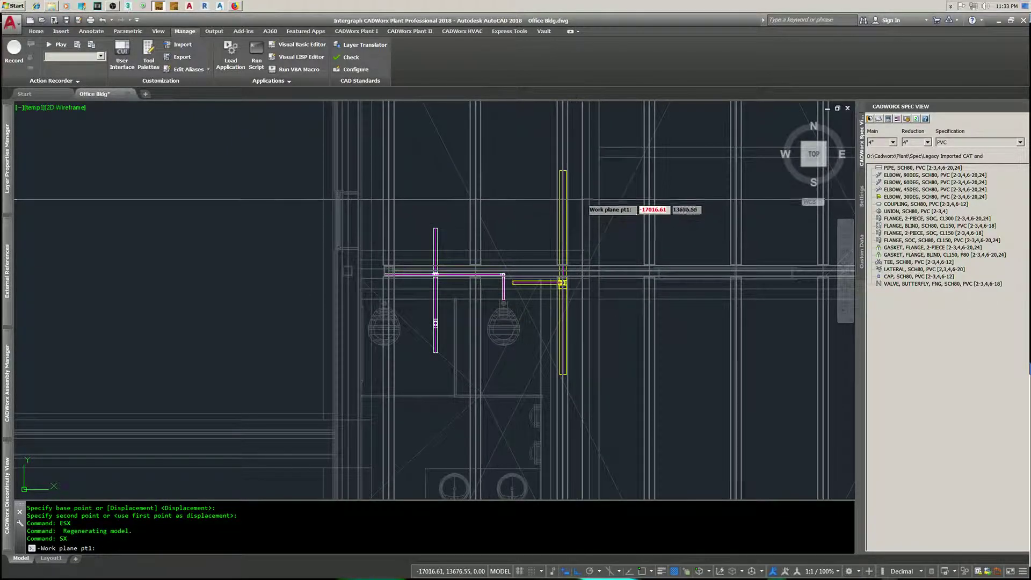
{"action": "left_click", "coordinate": [582, 199]}
{"action": "left_click", "coordinate": [585, 360]}
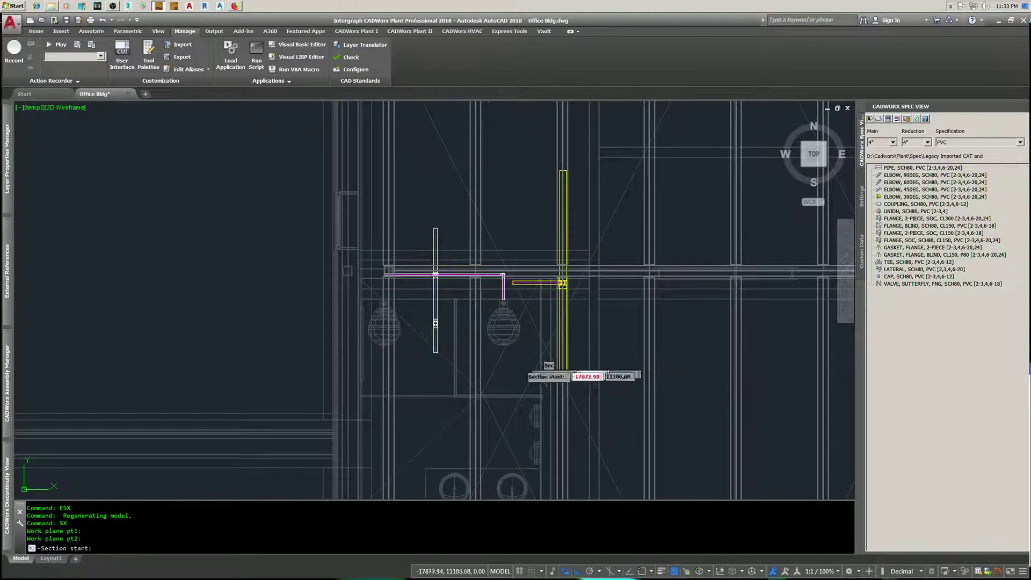
{"action": "left_click", "coordinate": [370, 306]}
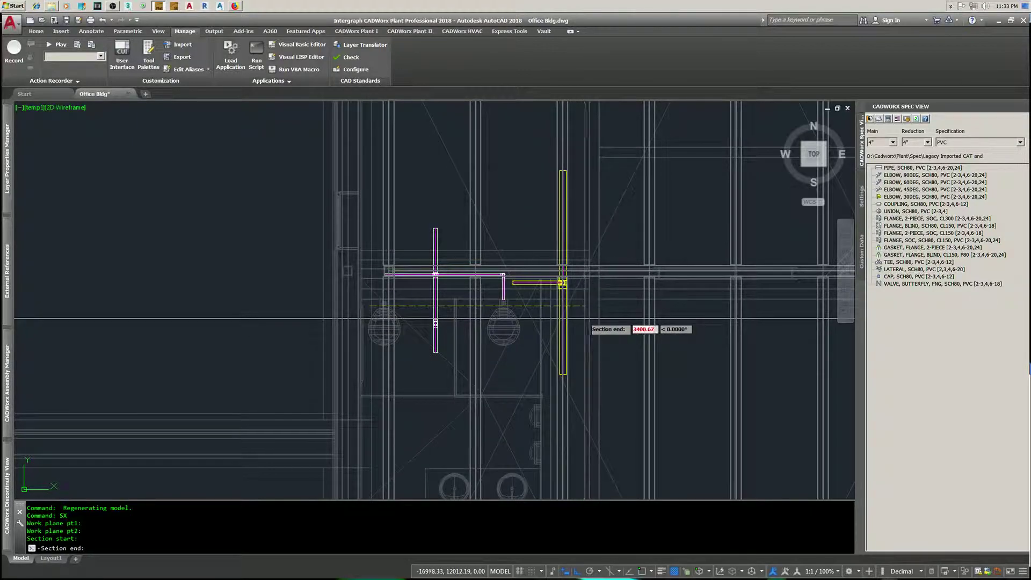
Step: Place the section end to produce the Left elevation, and zoom in on the tee and risers
{"action": "left_click", "coordinate": [607, 318]}
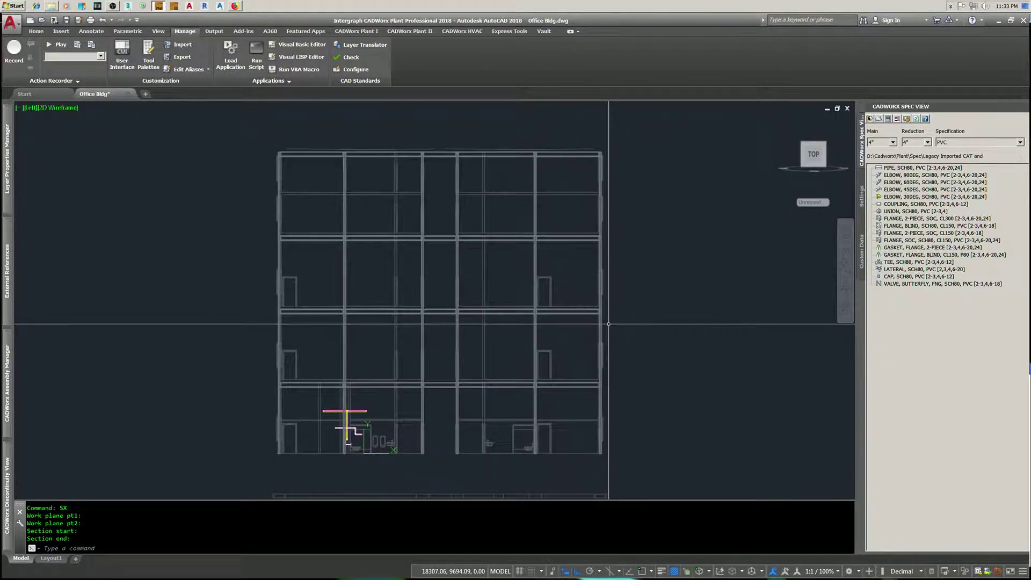
{"action": "scroll", "coordinate": [335, 426], "scroll_direction": "up", "scroll_amount": 2}
{"action": "middle_click_drag", "start_coordinate": [376, 430], "coordinate": [394, 368]}
{"action": "scroll", "coordinate": [422, 394], "scroll_direction": "up", "scroll_amount": 2}
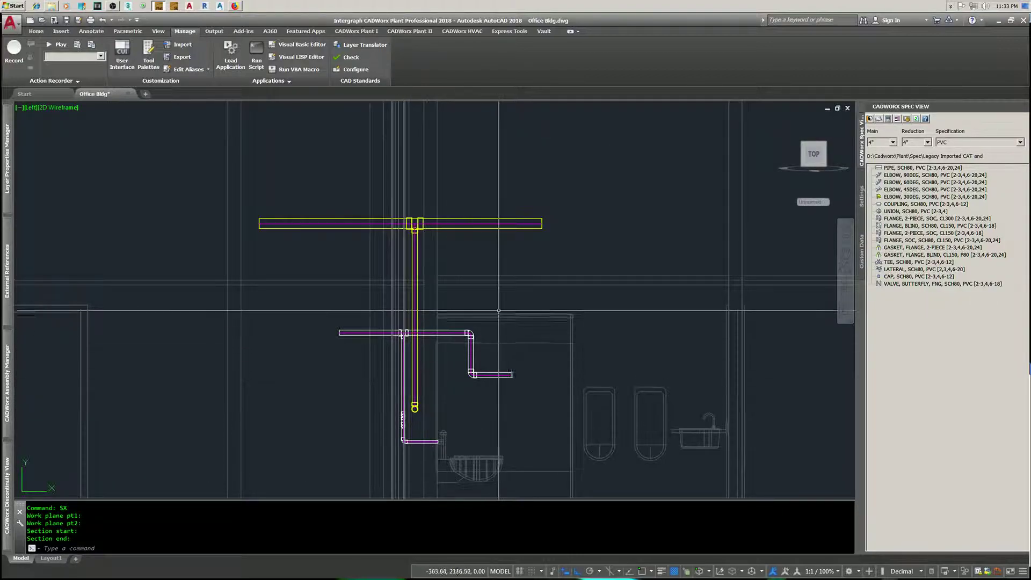
Step: Route new yellow pipe from the upper run's end, dropping down then turning east
{"action": "left_click", "coordinate": [540, 229]}
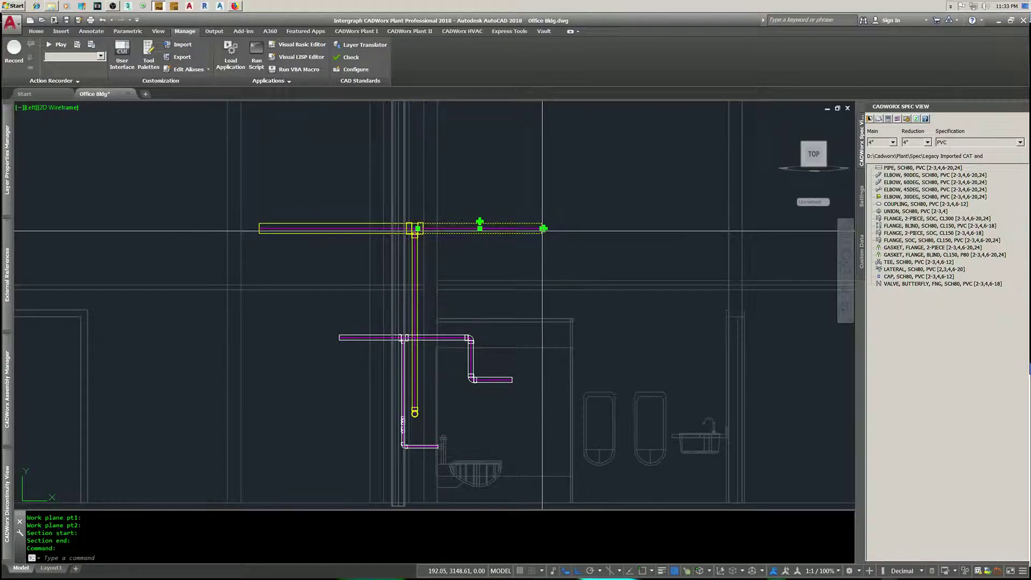
{"action": "left_click", "coordinate": [543, 229]}
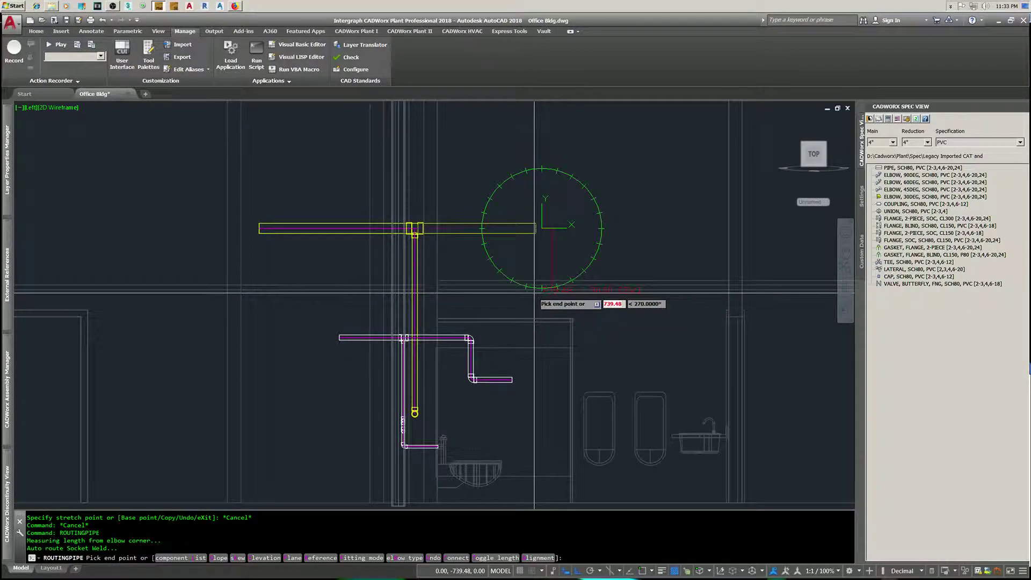
{"action": "left_click", "coordinate": [534, 339]}
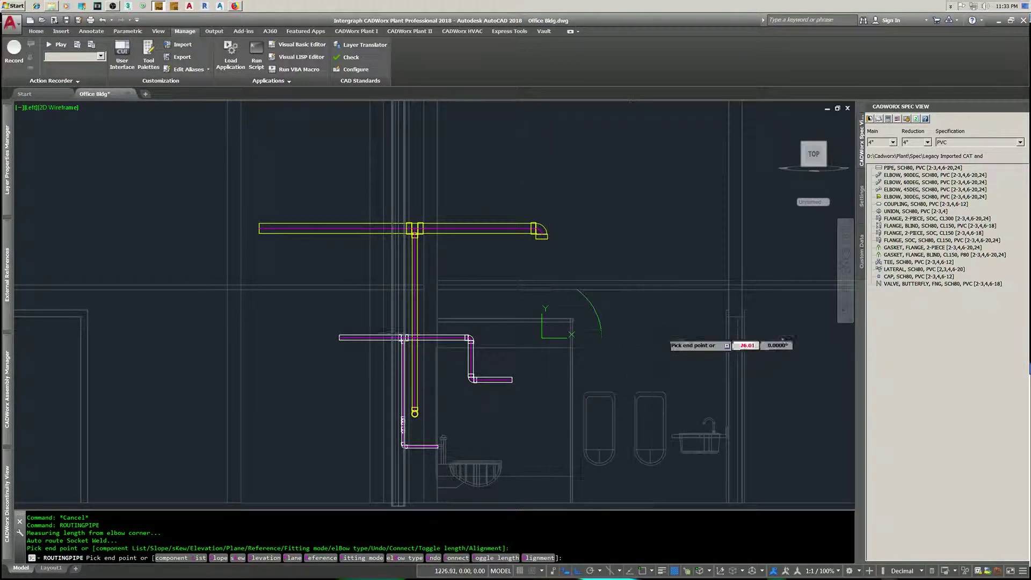
{"action": "left_click", "coordinate": [536, 340]}
{"action": "key", "text": "Return"}
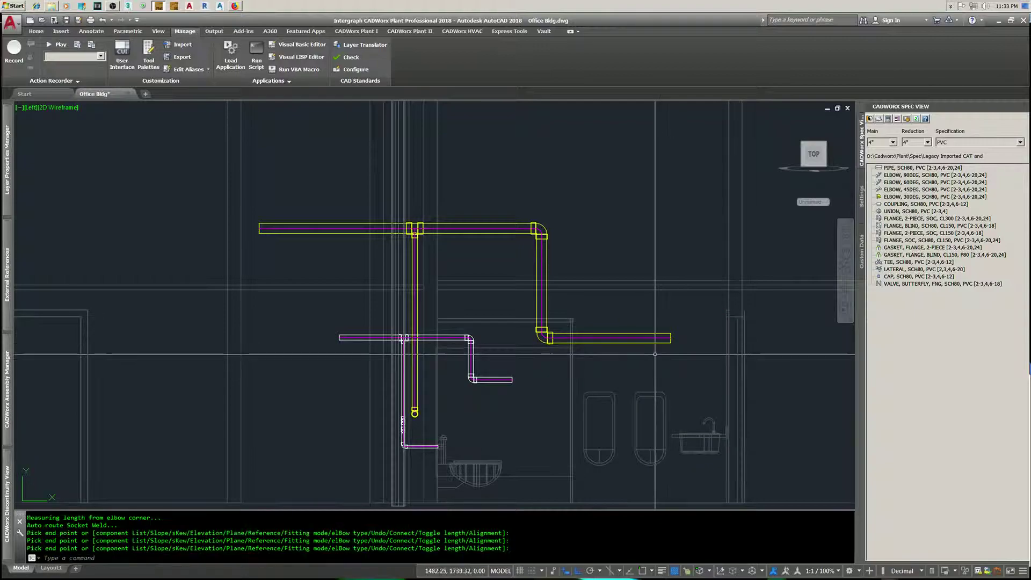